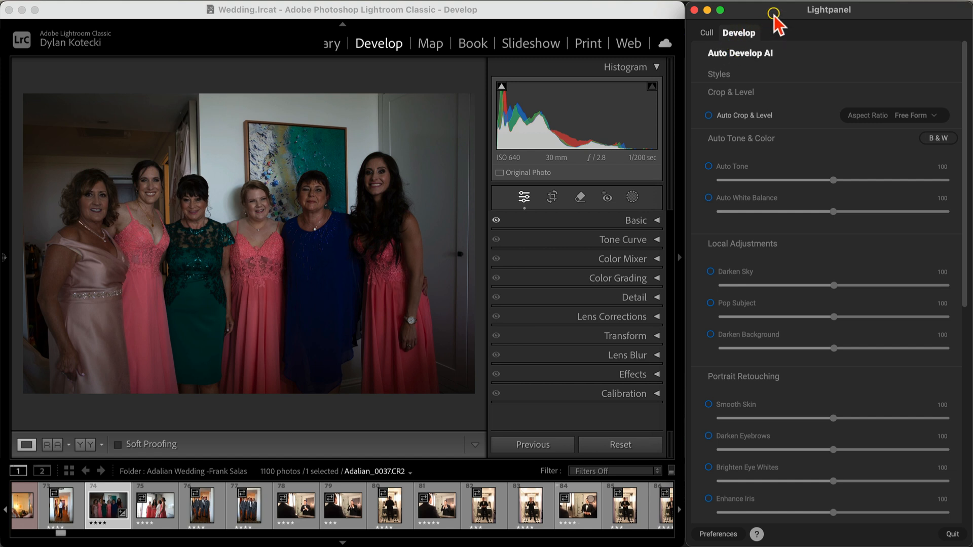
# Step: Apply Auto Tone at 100 to the indoor group photo of six women and examine the resulting Basic adjustments
pyautogui.click(708, 167)
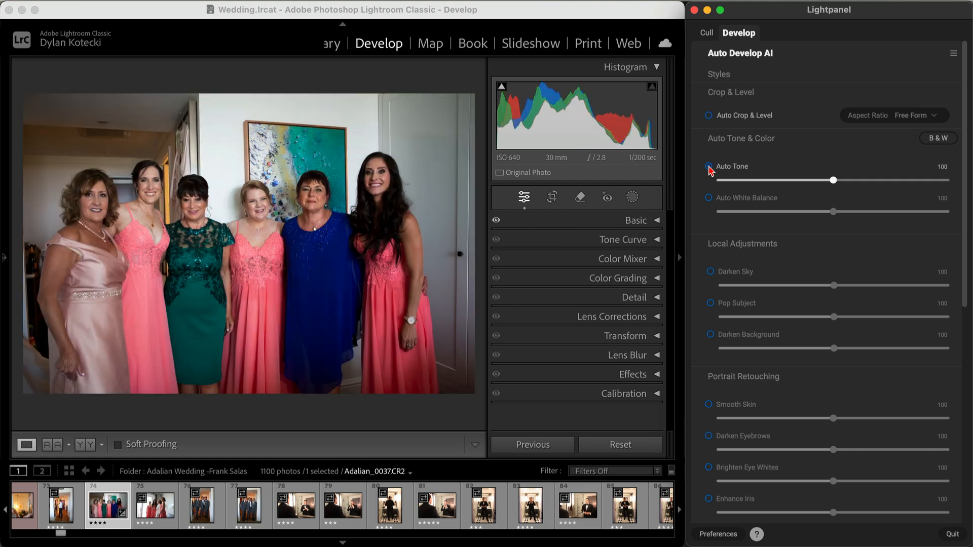
pyautogui.click(648, 220)
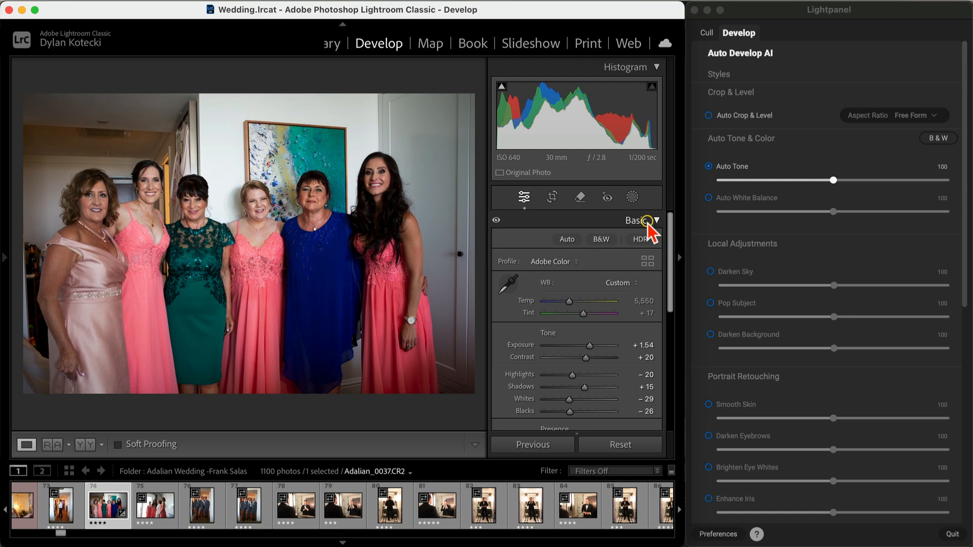
pyautogui.scroll(-3, 598, 279)
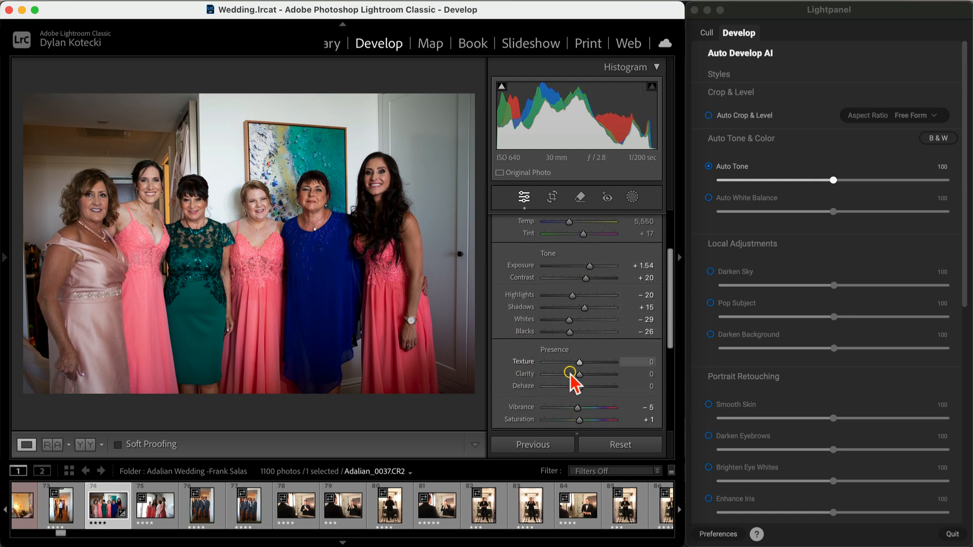
pyautogui.scroll(3, 569, 375)
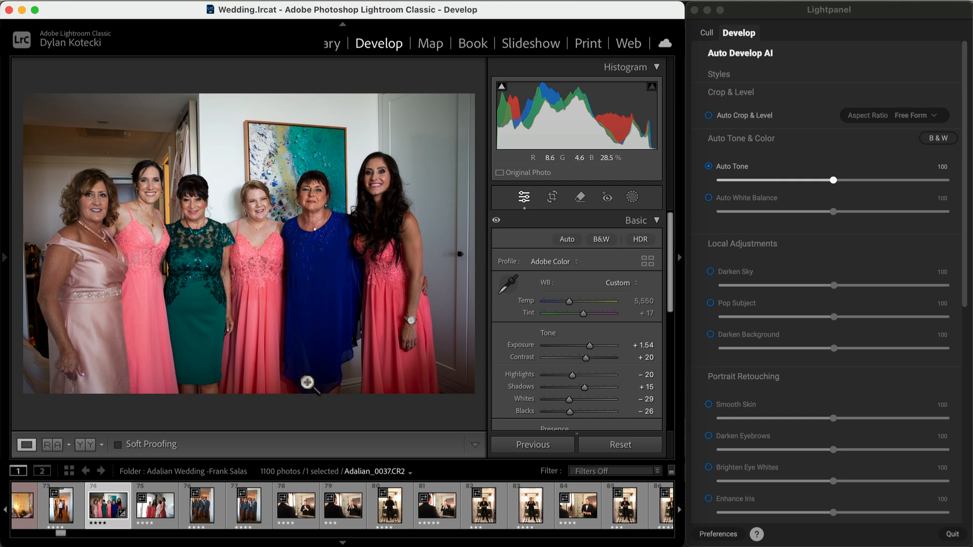
pyautogui.scroll(-8, 257, 522)
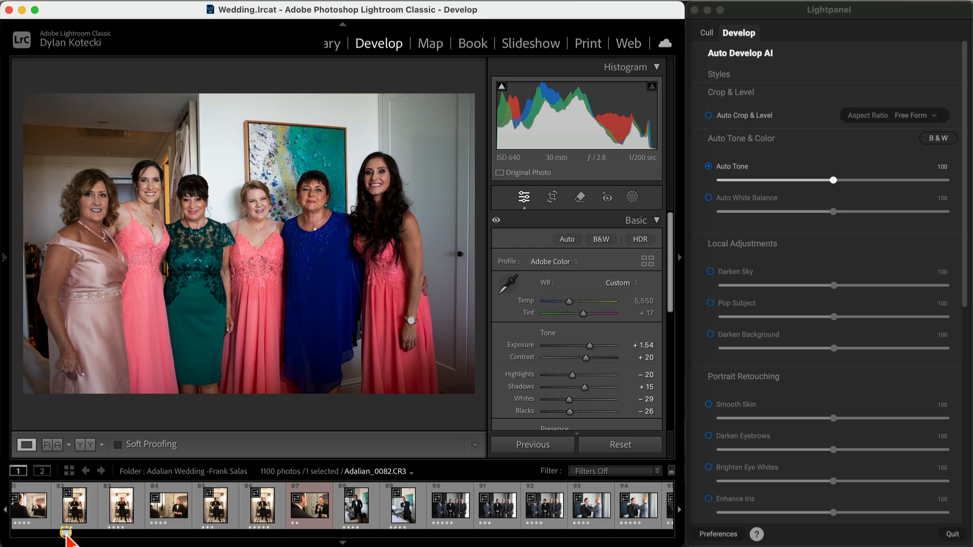
# Step: Try Auto White Balance at 129 on photo 920 of the couple on the staircase and switch it off again
pyautogui.moveTo(66, 533); pyautogui.dragTo(192, 533)
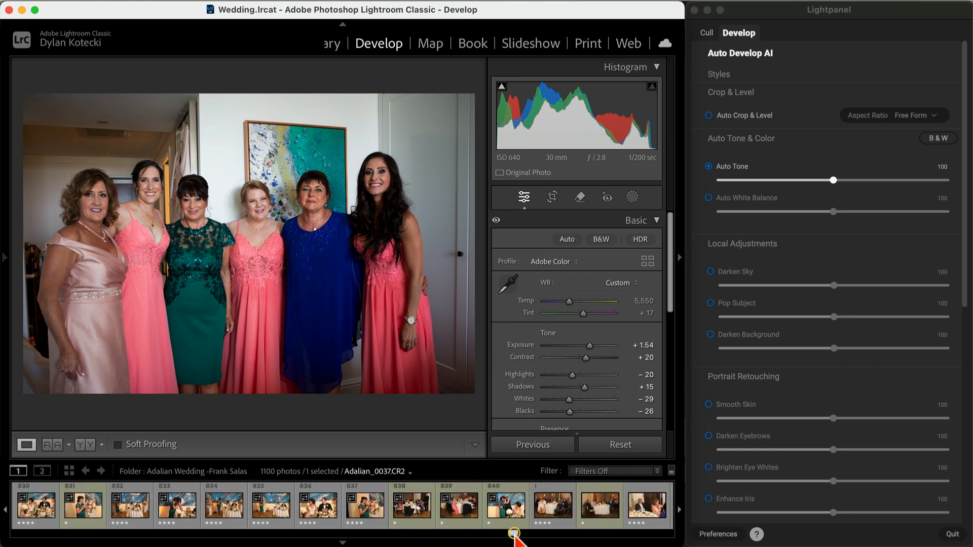
pyautogui.moveTo(514, 534); pyautogui.dragTo(567, 536)
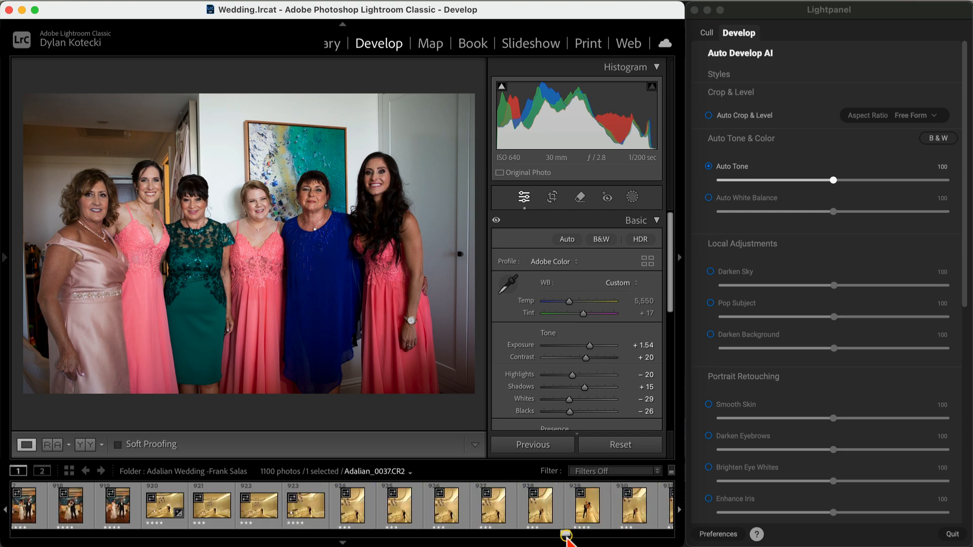
pyautogui.doubleClick(163, 515)
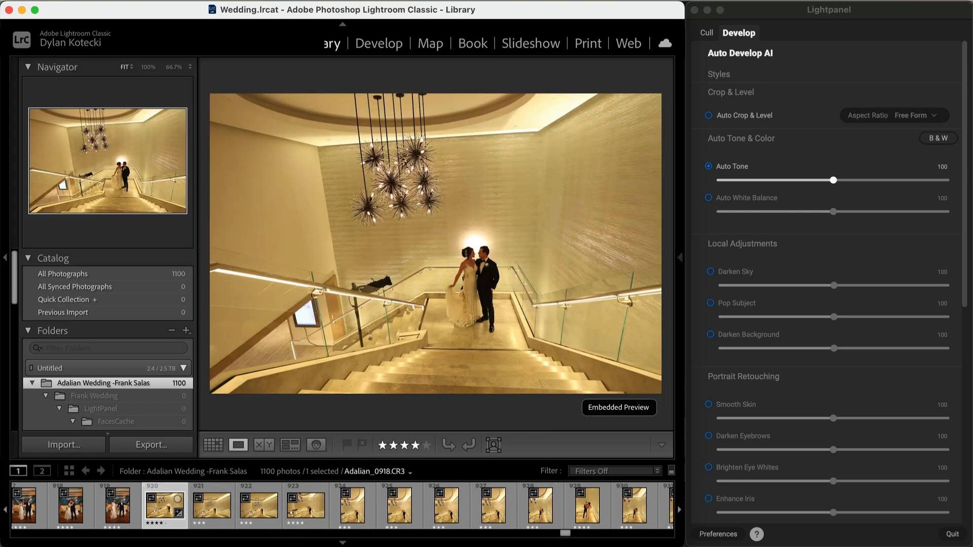
pyautogui.click(738, 34)
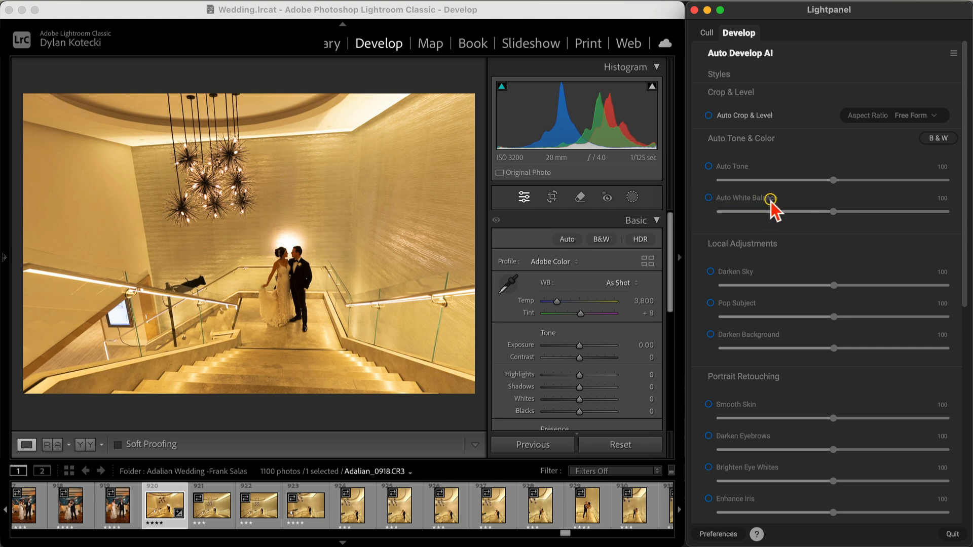
pyautogui.click(709, 197)
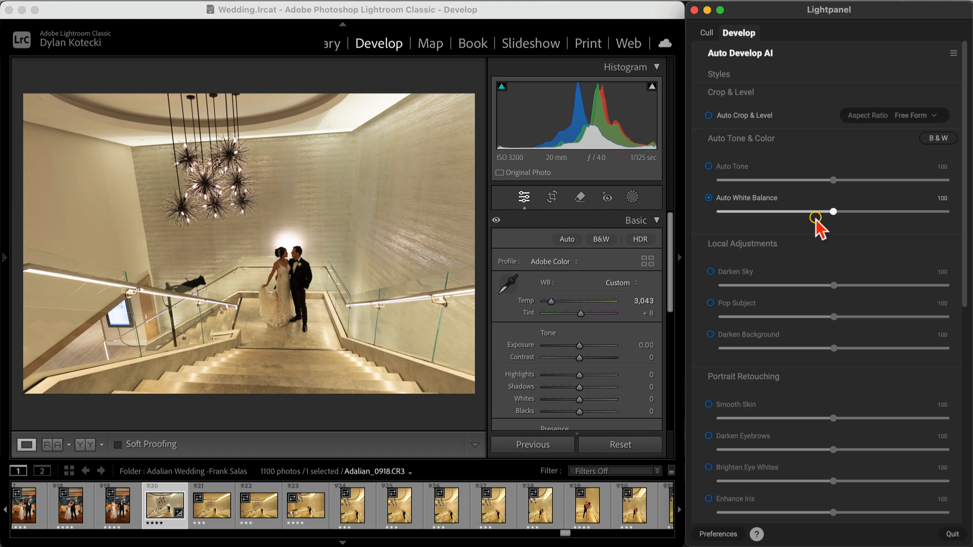
pyautogui.moveTo(836, 212); pyautogui.dragTo(865, 213)
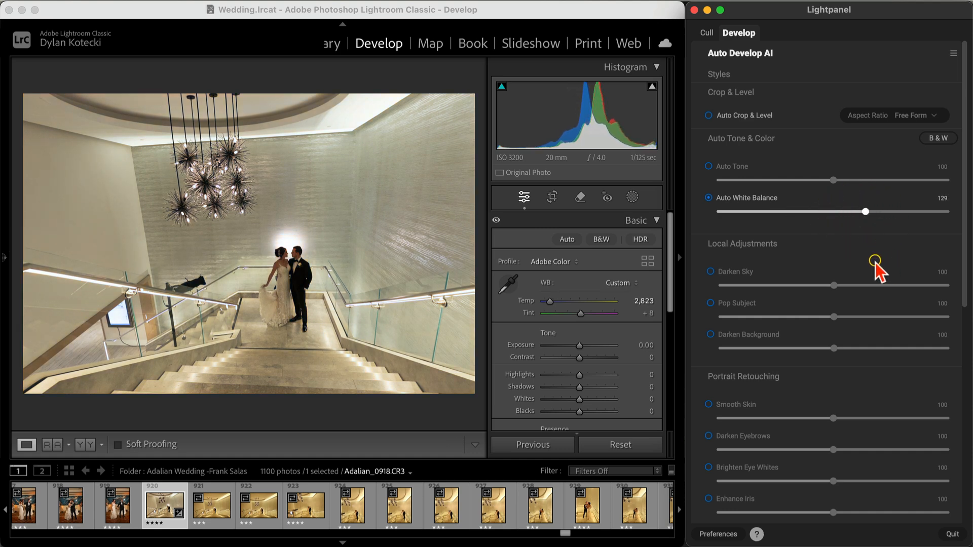
pyautogui.click(709, 198)
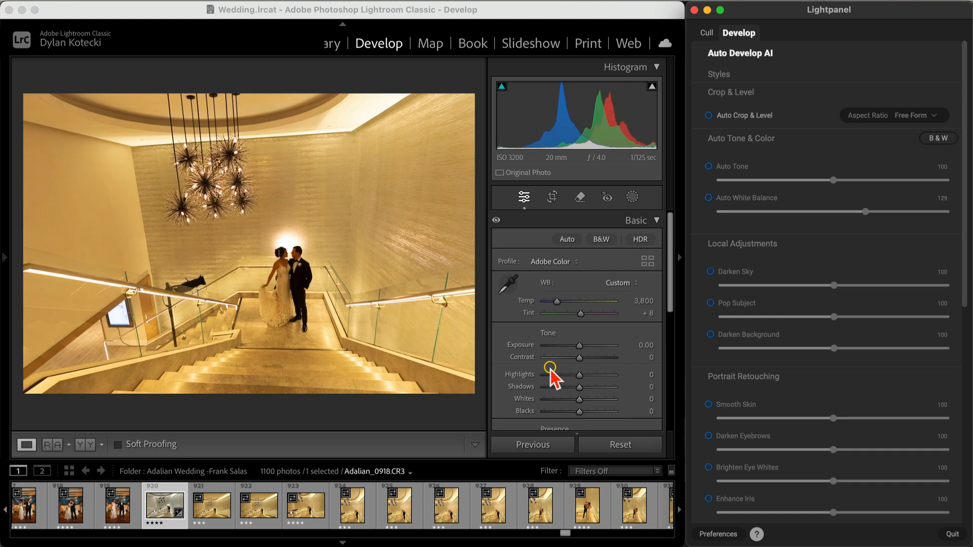
# Step: Return to the indoor group photo of six women, number 74, and raise its Auto Tone strength above 100
pyautogui.scroll(8, 383, 507)
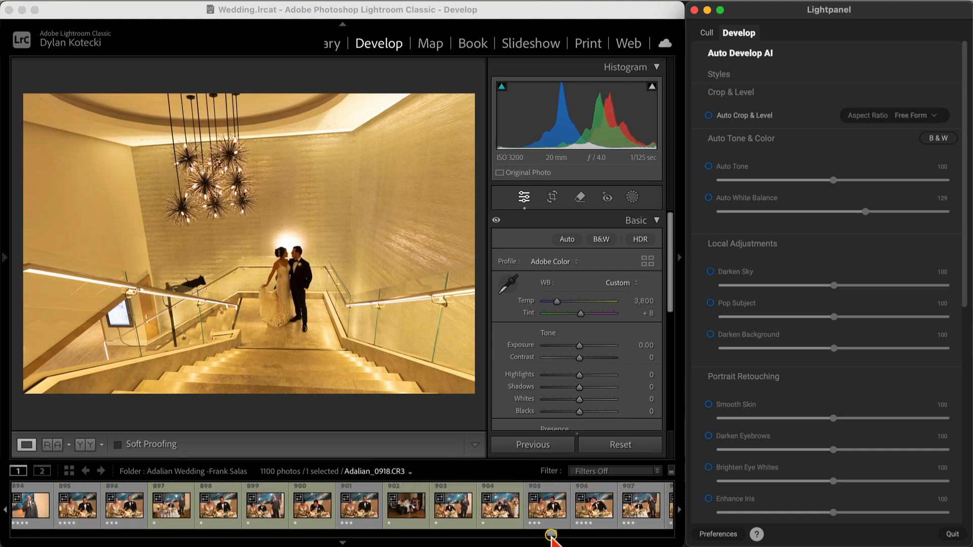
pyautogui.moveTo(551, 536); pyautogui.dragTo(55, 532)
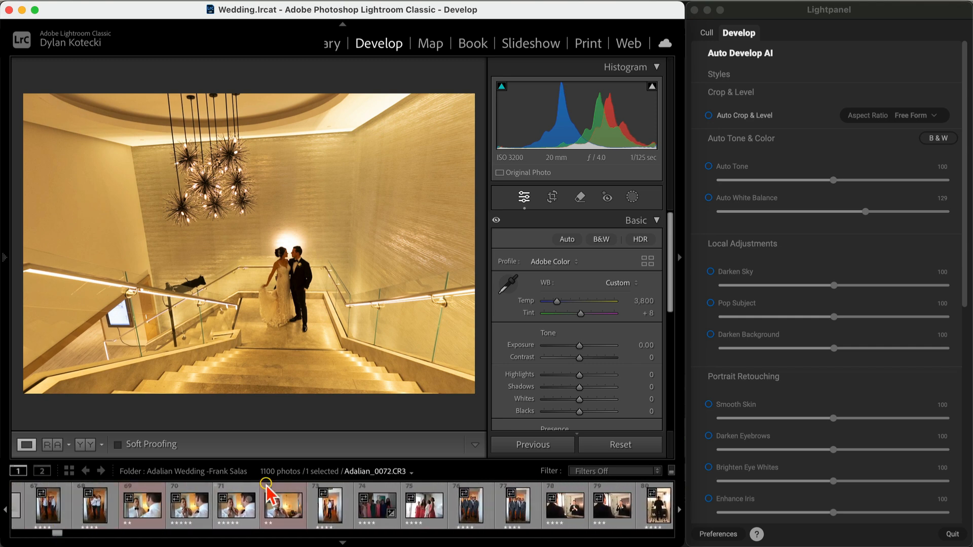
pyautogui.click(373, 518)
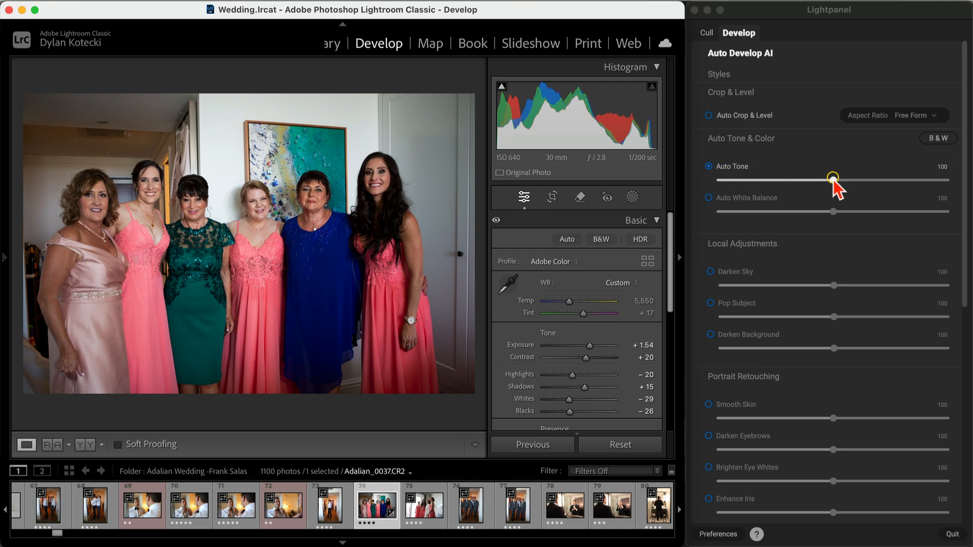
pyautogui.moveTo(833, 179); pyautogui.dragTo(878, 180)
pyautogui.click(523, 425)
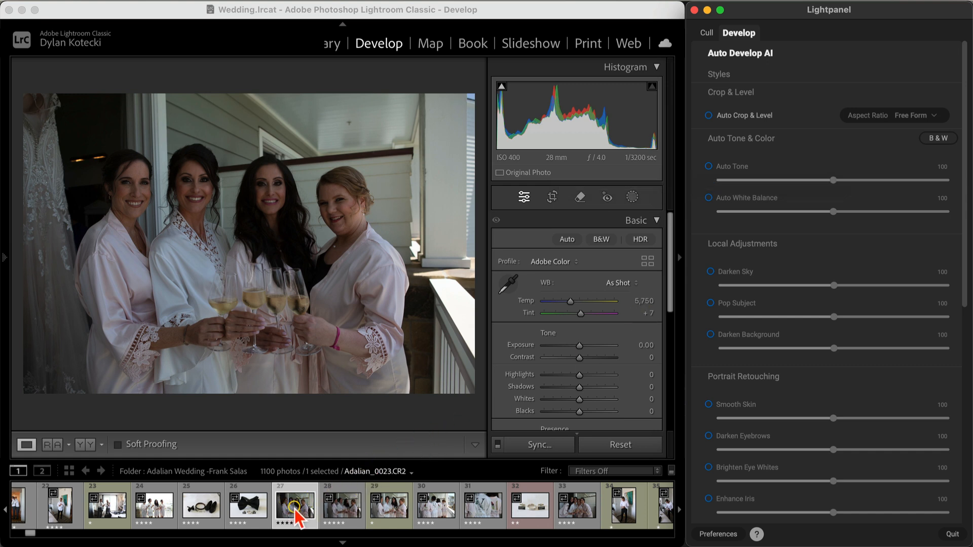
# Step: Apply Auto Tone at 79 and Auto White Balance at 100 to photo 27 of the four women toasting
pyautogui.click(709, 167)
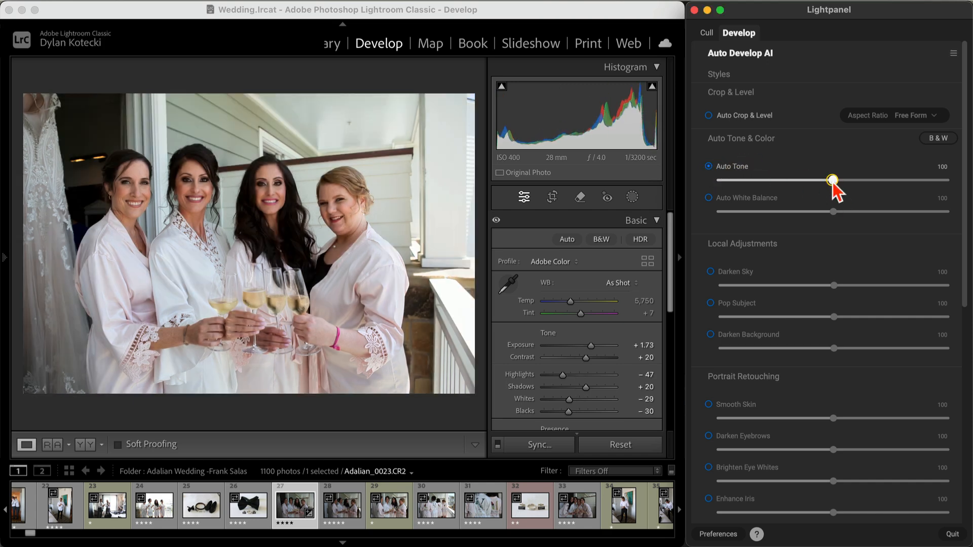
pyautogui.moveTo(833, 181); pyautogui.dragTo(809, 183)
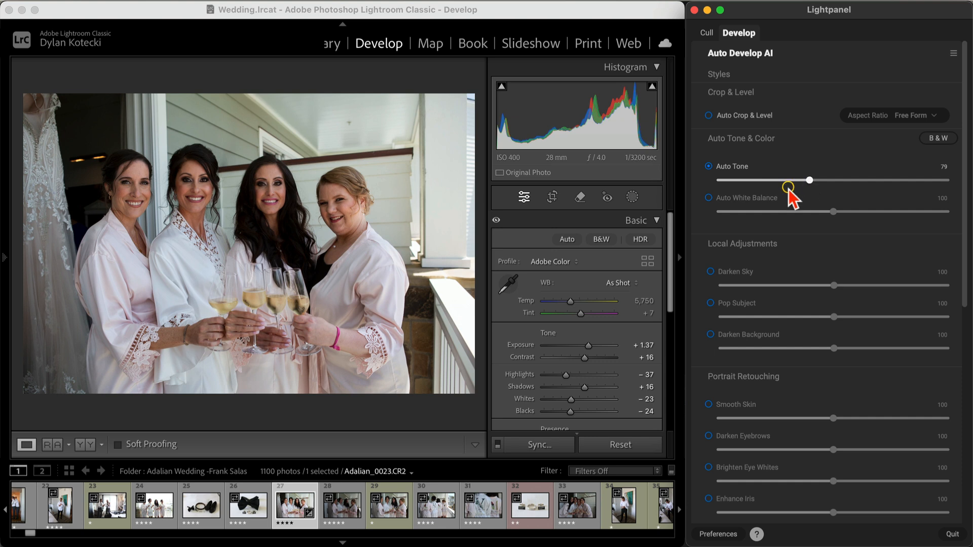
pyautogui.click(708, 198)
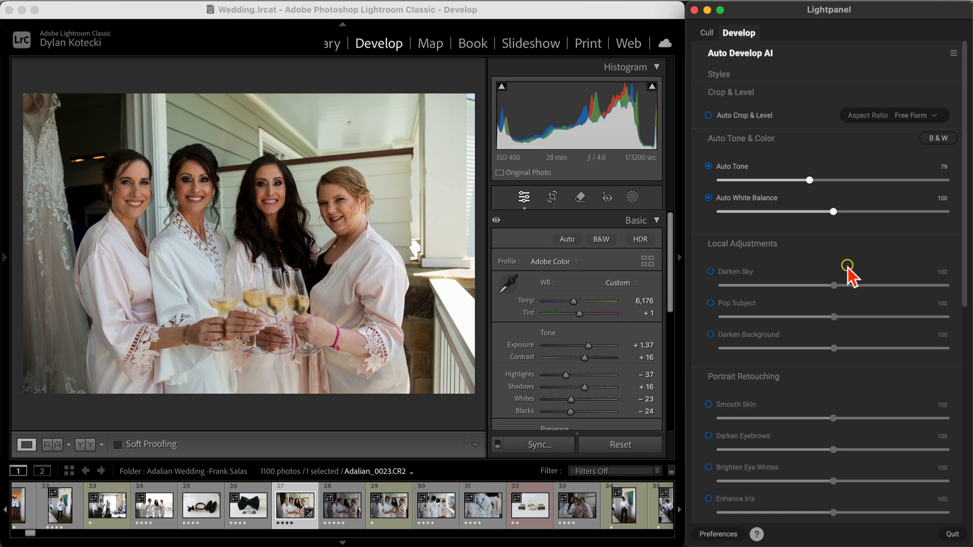
# Step: Select photos 27 through 31 and sync the Auto Tone and Auto White Balance settings from photo 27 to the selected photos
pyautogui.keyDown('shift'); pyautogui.click(483, 514); pyautogui.keyUp('shift')
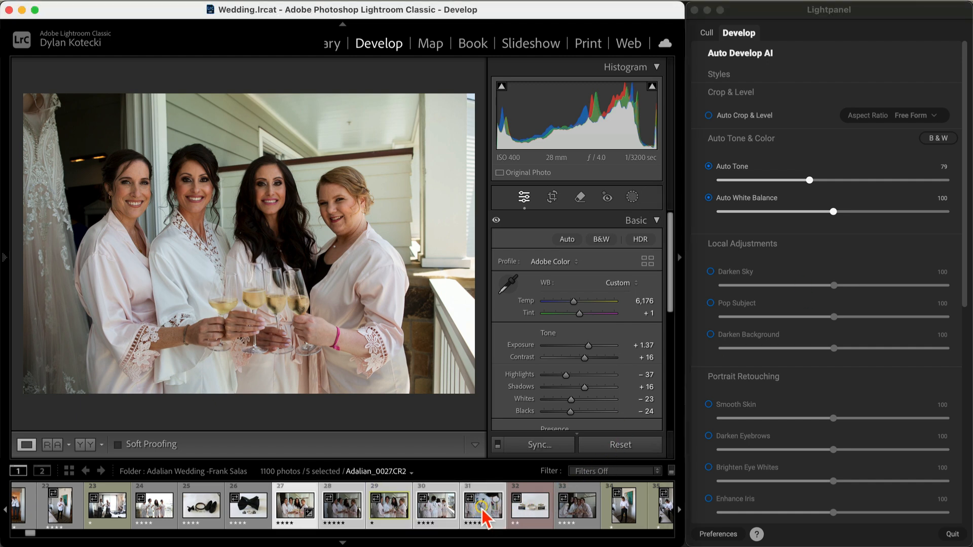
pyautogui.scroll(-5, 856, 266)
pyautogui.scroll(-8, 857, 266)
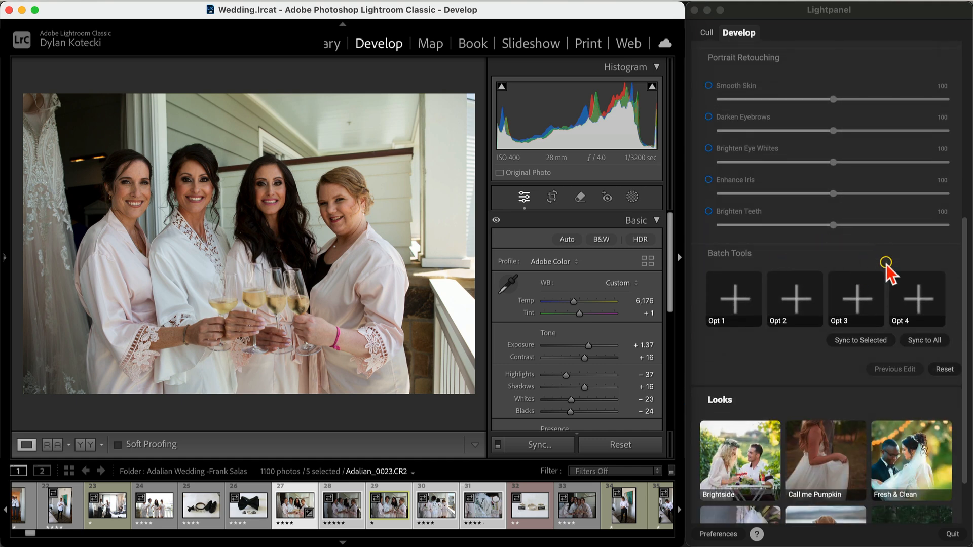
pyautogui.click(864, 340)
pyautogui.moveTo(884, 193); pyautogui.dragTo(685, 176)
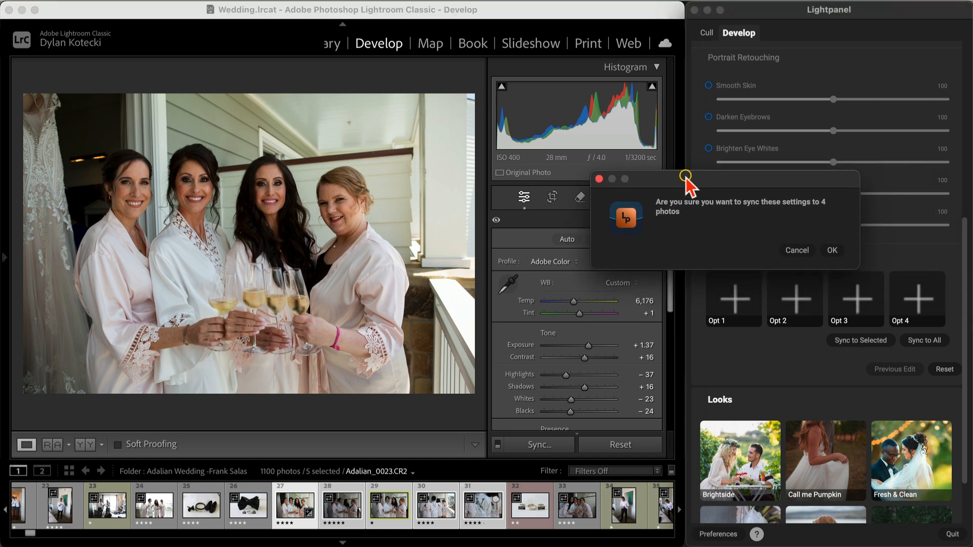
pyautogui.click(832, 250)
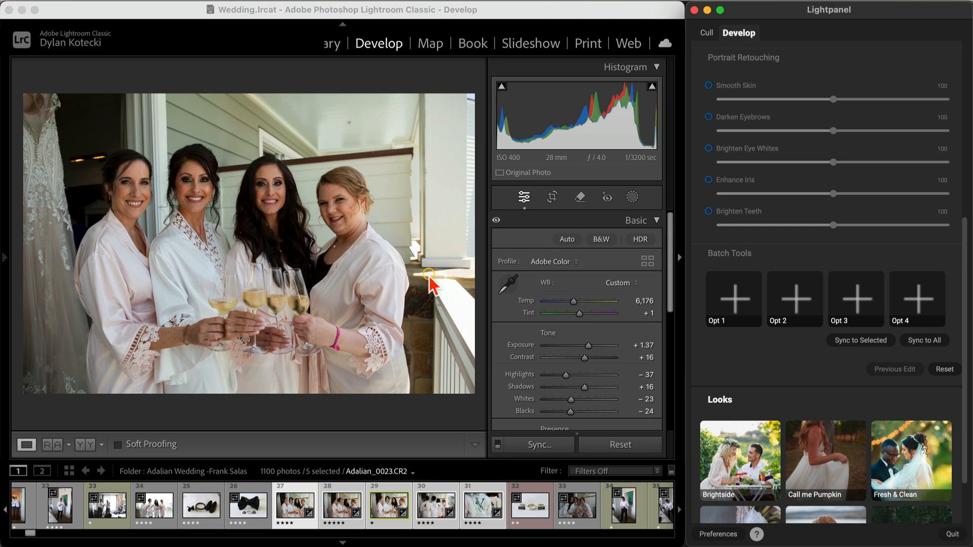
# Step: Examine the synced adjustments on photos 28, 29 and 30, and return to photo 27
pyautogui.click(340, 517)
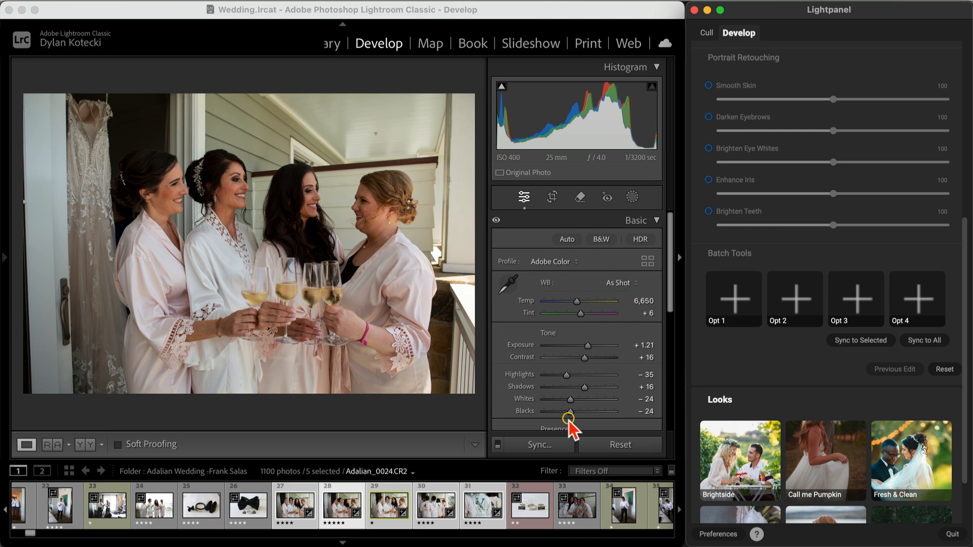
pyautogui.press('Right')
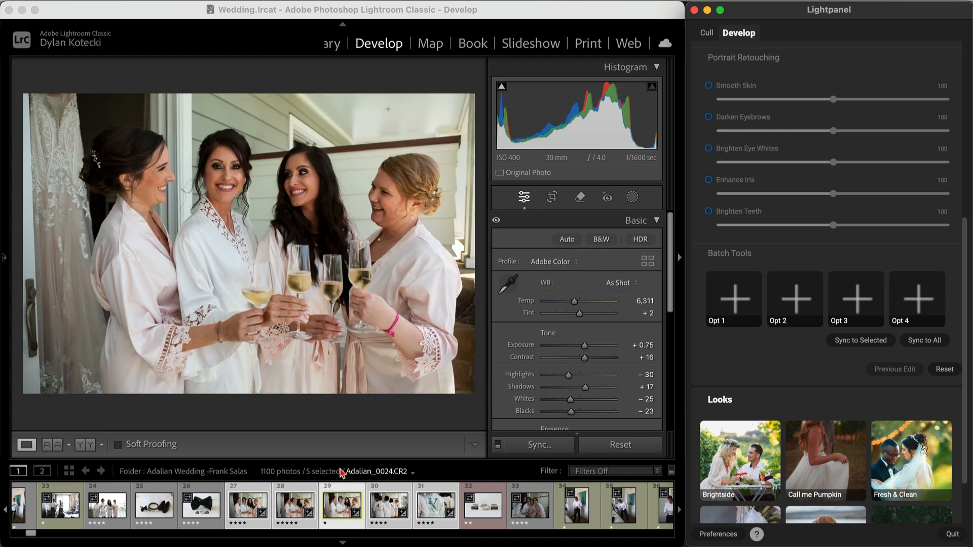
pyautogui.scroll(10, 811, 239)
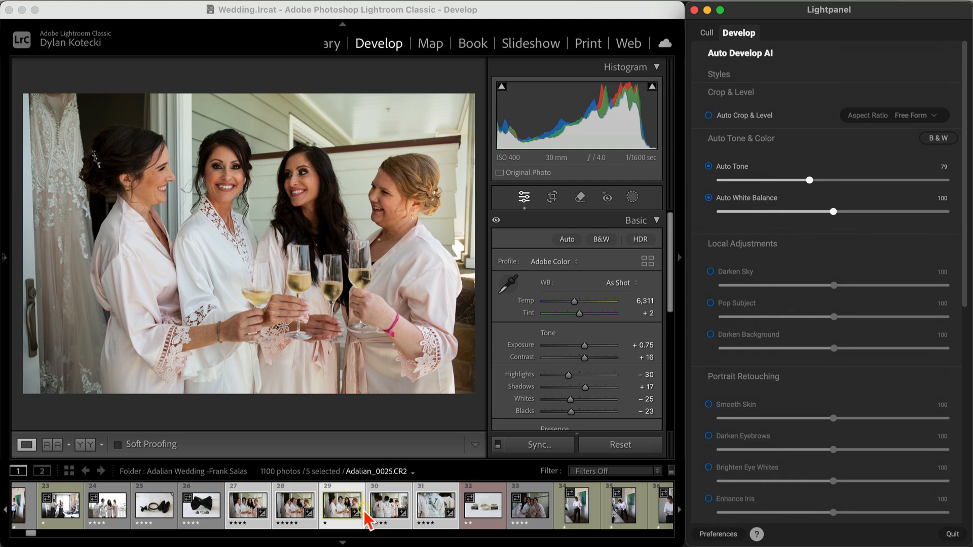
pyautogui.press('Right')
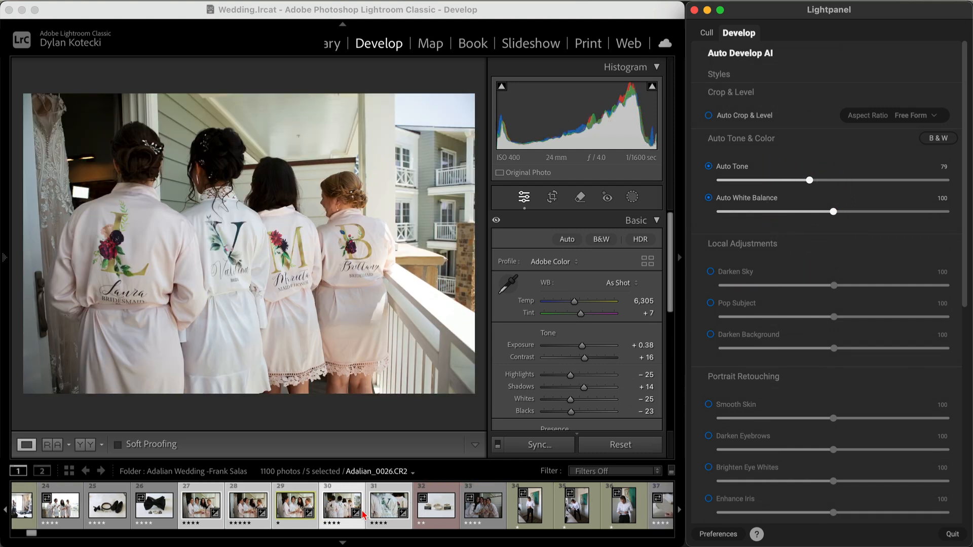
pyautogui.press('Left')
pyautogui.press('Left')
pyautogui.press('Left')
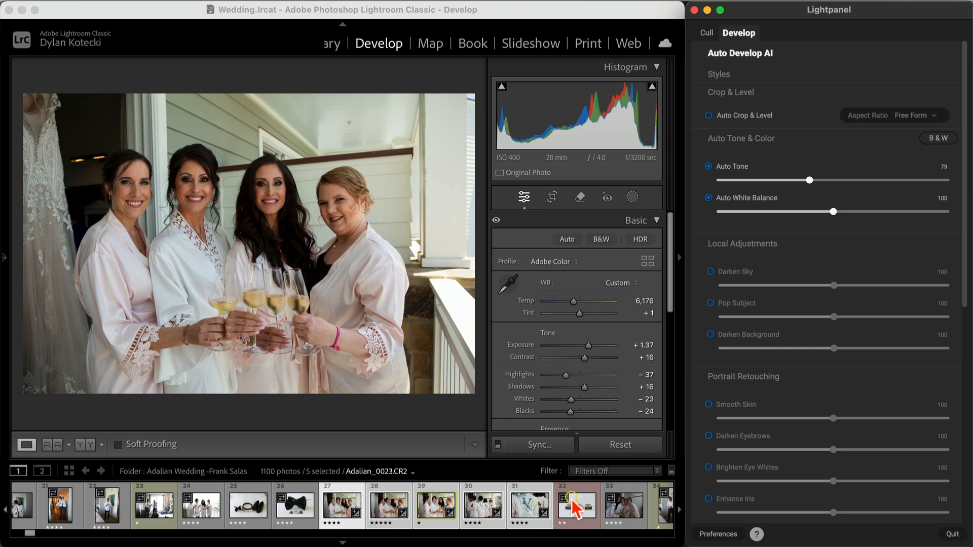
pyautogui.scroll(-7, 919, 283)
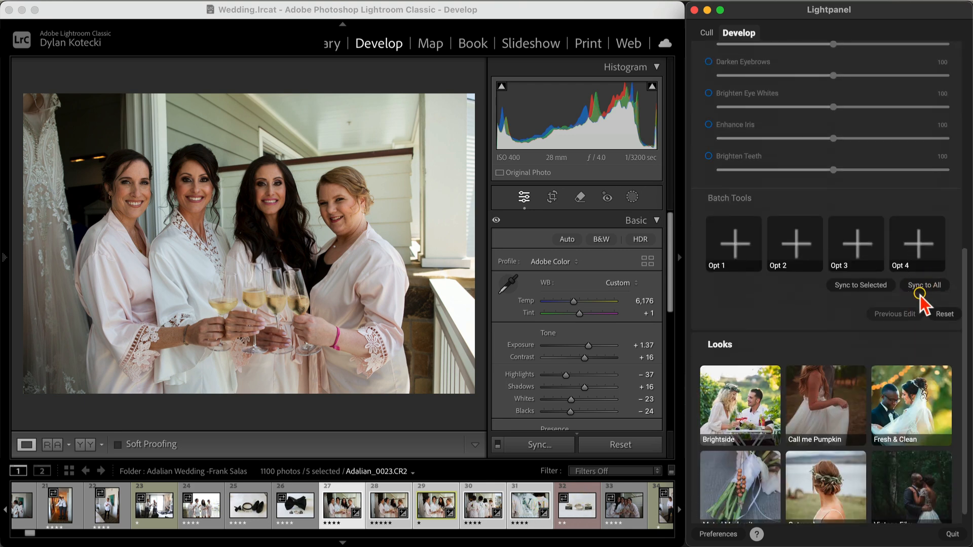
pyautogui.scroll(6, 887, 183)
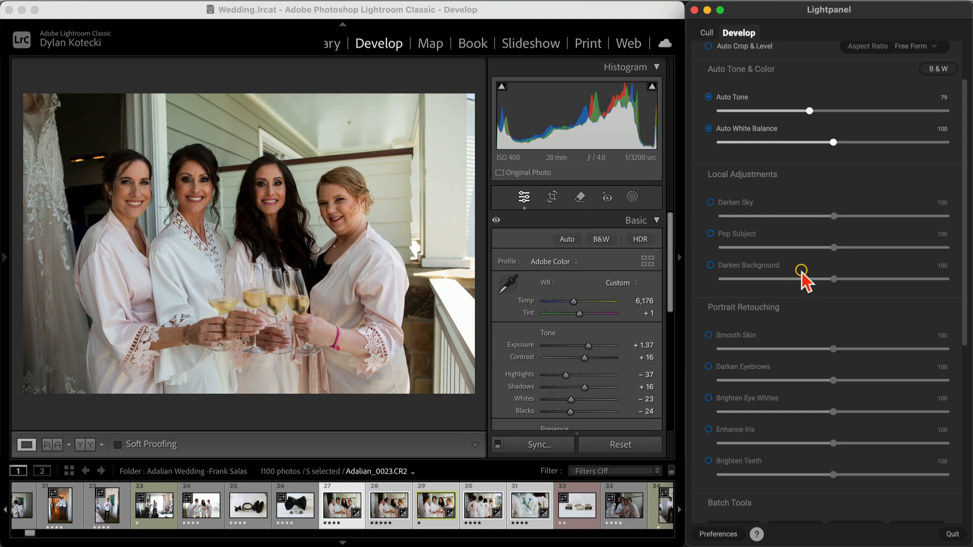
pyautogui.scroll(-5, 804, 317)
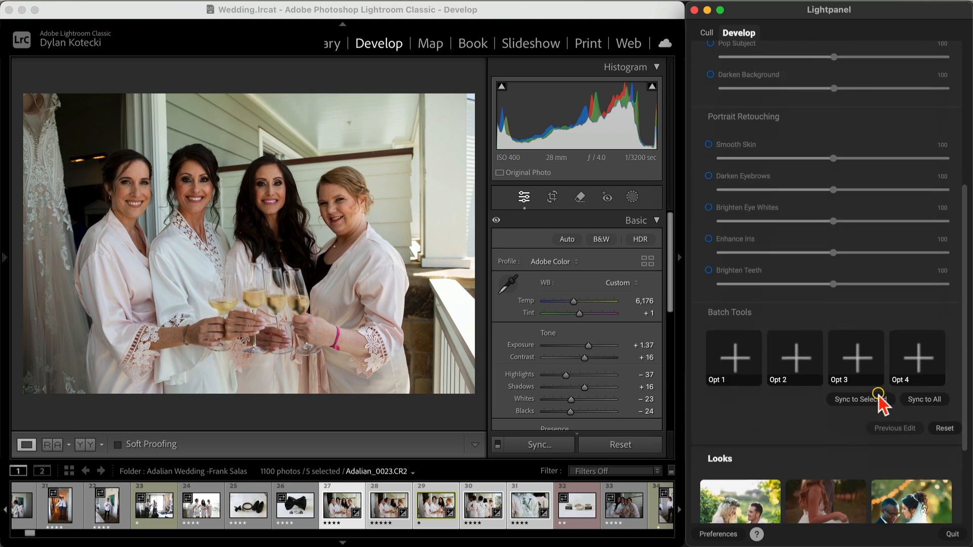
pyautogui.scroll(7, 808, 411)
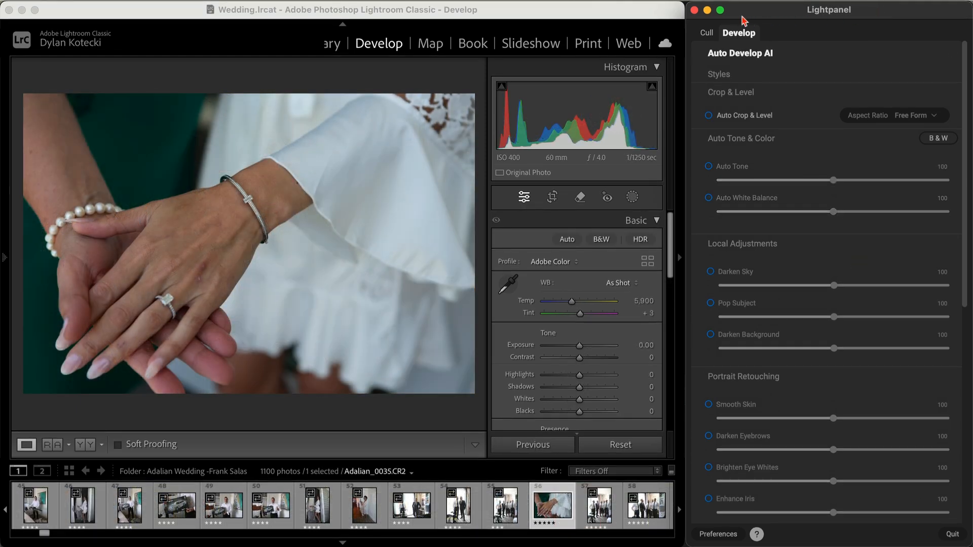
pyautogui.scroll(-10, 800, 71)
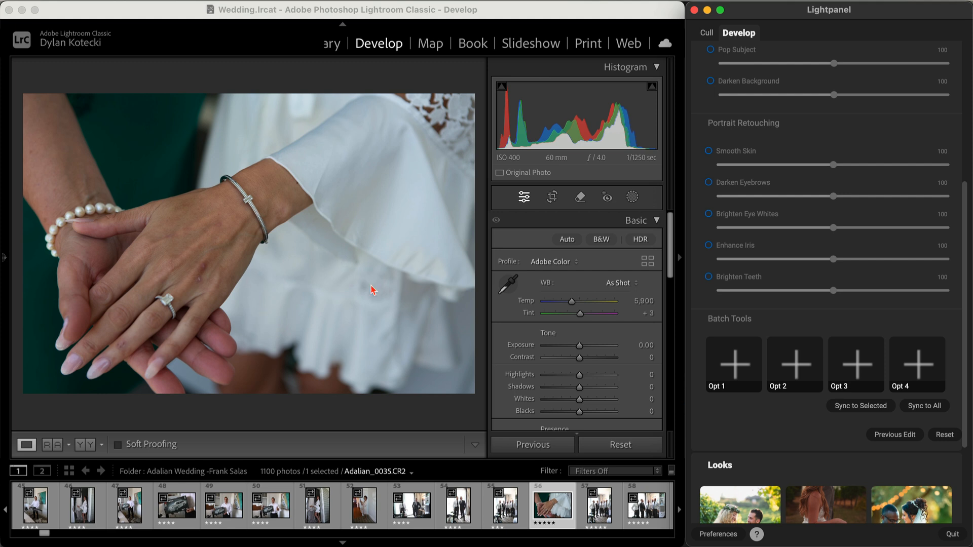
# Step: Convert photo 56 of the hands to black and white and set Exposure to +0.45, Contrast to +21 and Texture to +23
pyautogui.click(601, 241)
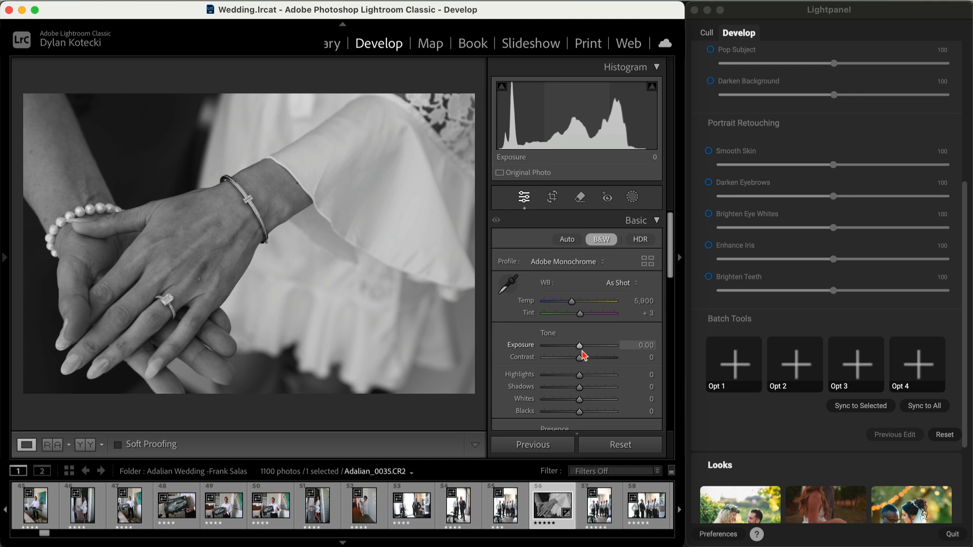
pyautogui.moveTo(580, 347); pyautogui.dragTo(588, 361)
pyautogui.scroll(-9, 598, 345)
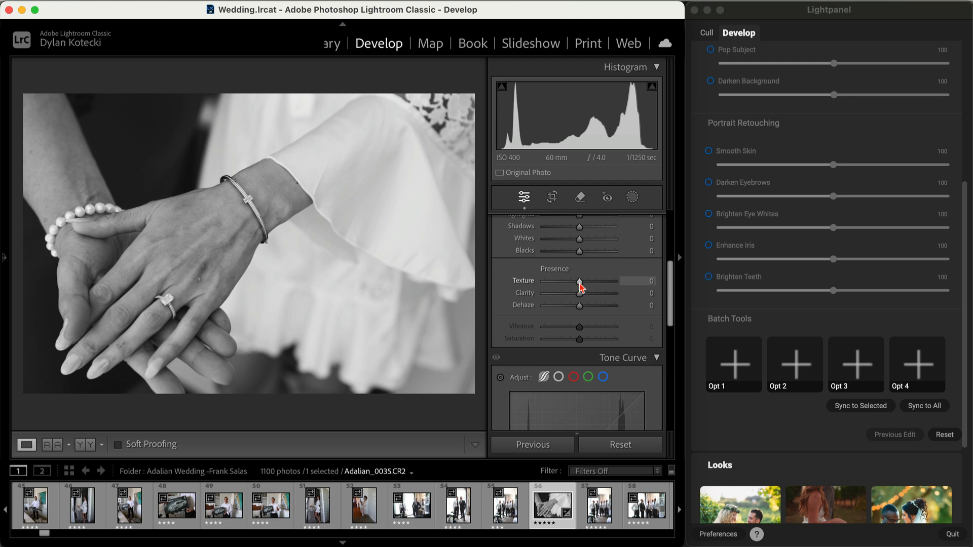
pyautogui.moveTo(580, 284); pyautogui.dragTo(587, 284)
pyautogui.scroll(5, 633, 261)
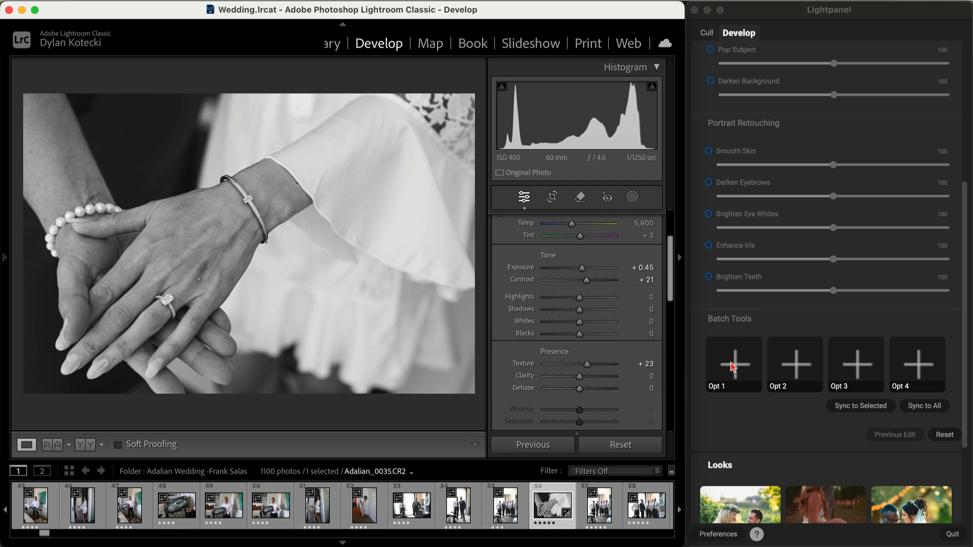
# Step: Store the black-and-white edit as batch tool Opt 1 and apply it to photo 60 of the groom card
pyautogui.click(735, 369)
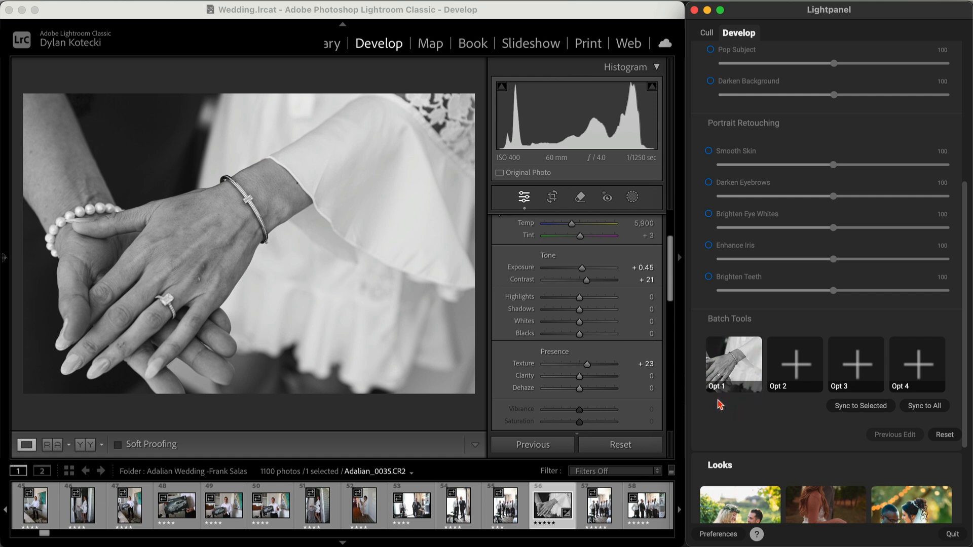
pyautogui.hscroll(5, 513, 497)
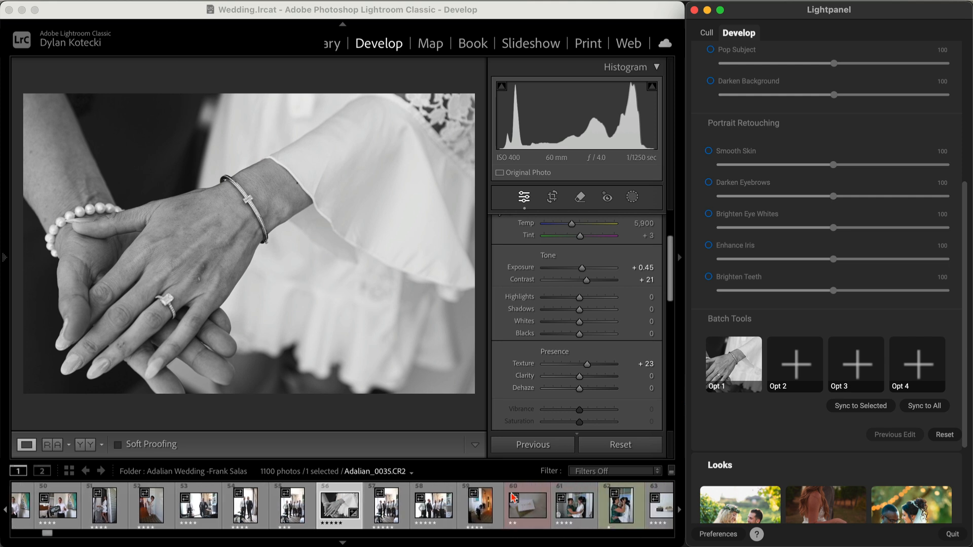
pyautogui.hscroll(1, 514, 497)
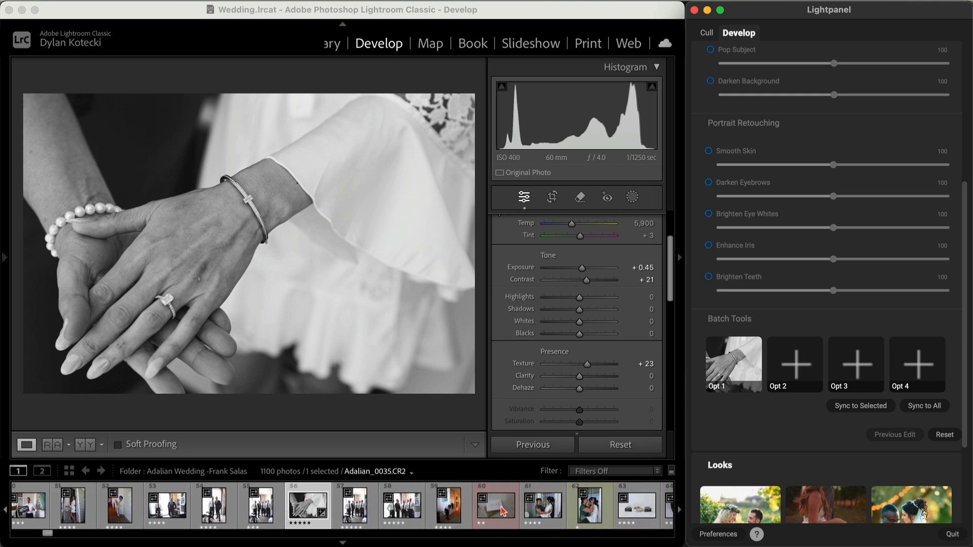
pyautogui.click(502, 511)
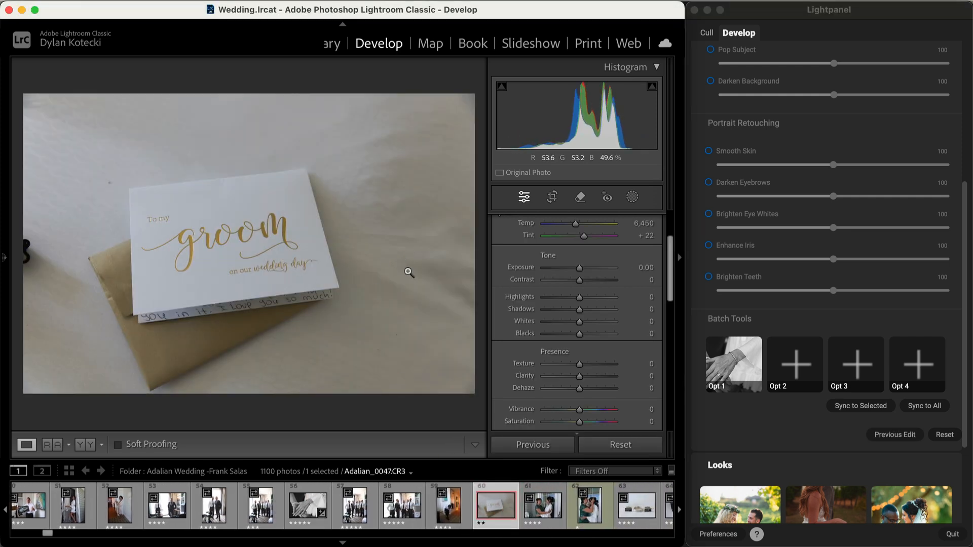
pyautogui.click(728, 364)
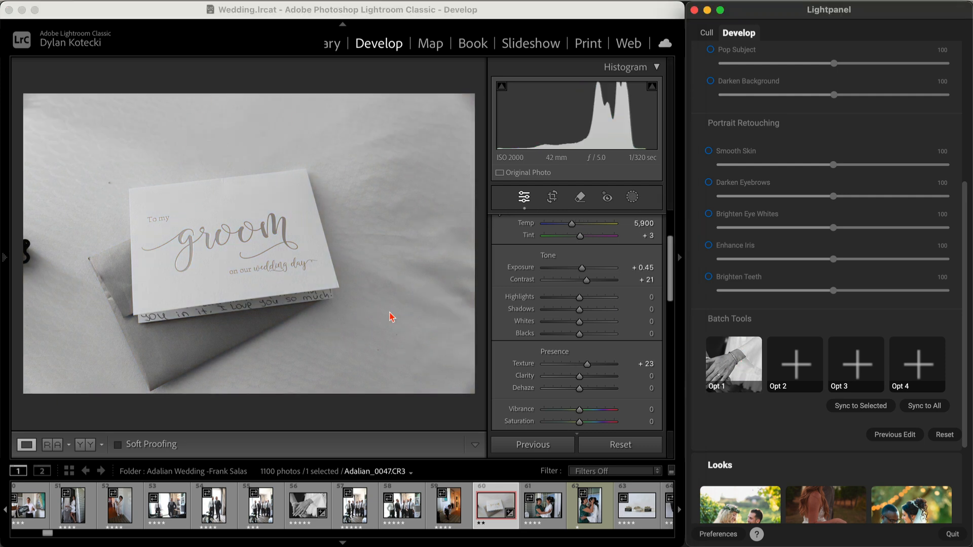
# Step: Apply the stored Opt 1 look to photo 63 of the 007 cufflinks and ring
pyautogui.hscroll(2, 459, 501)
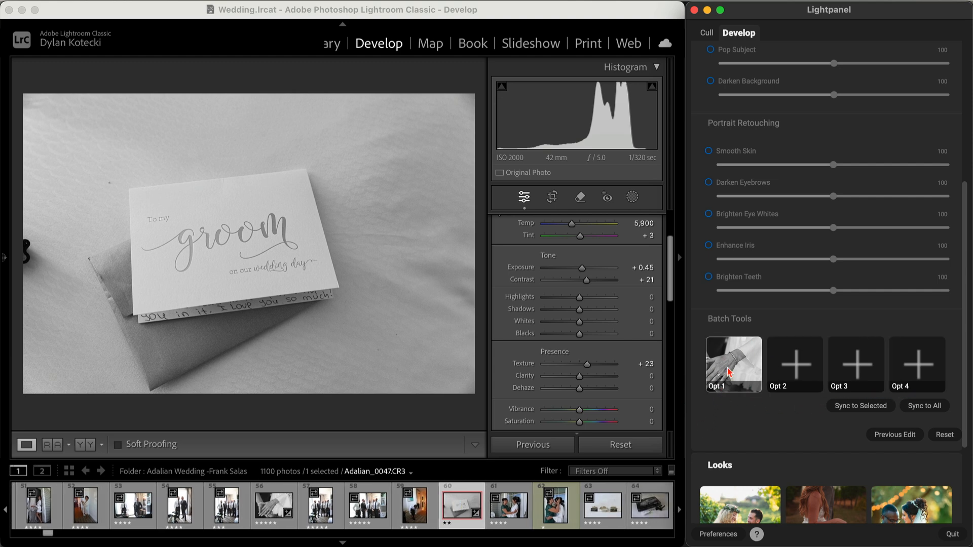
pyautogui.click(606, 513)
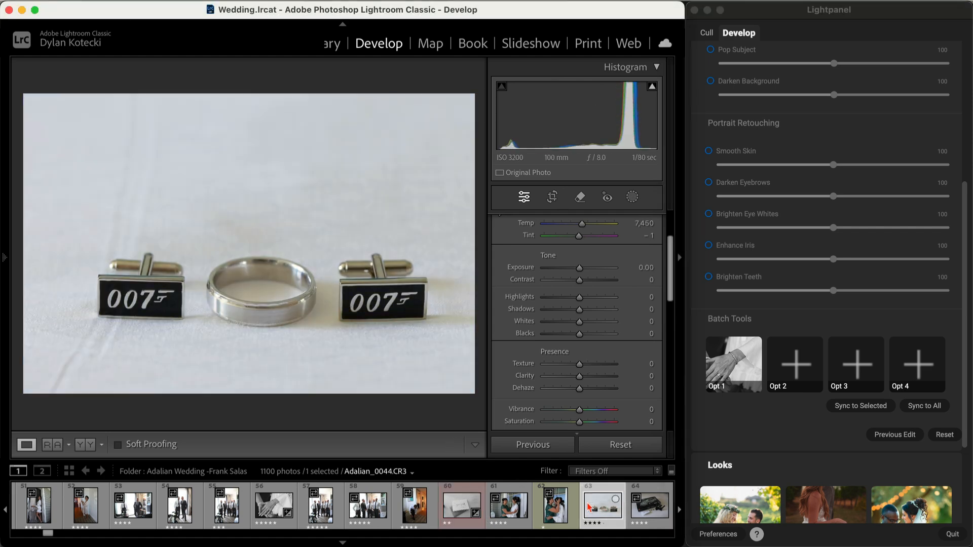
pyautogui.press('alt')
pyautogui.click(786, 16)
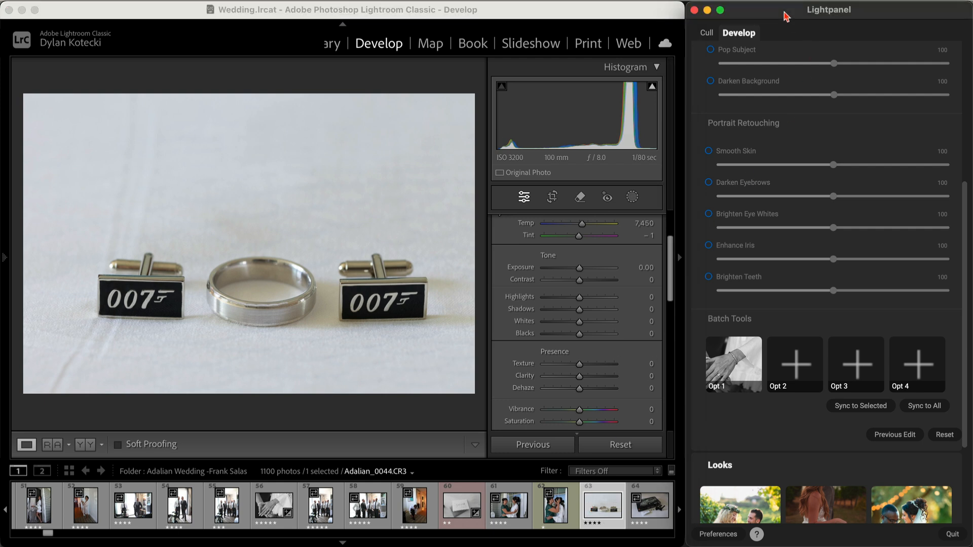
pyautogui.hotkey('alt', '1')
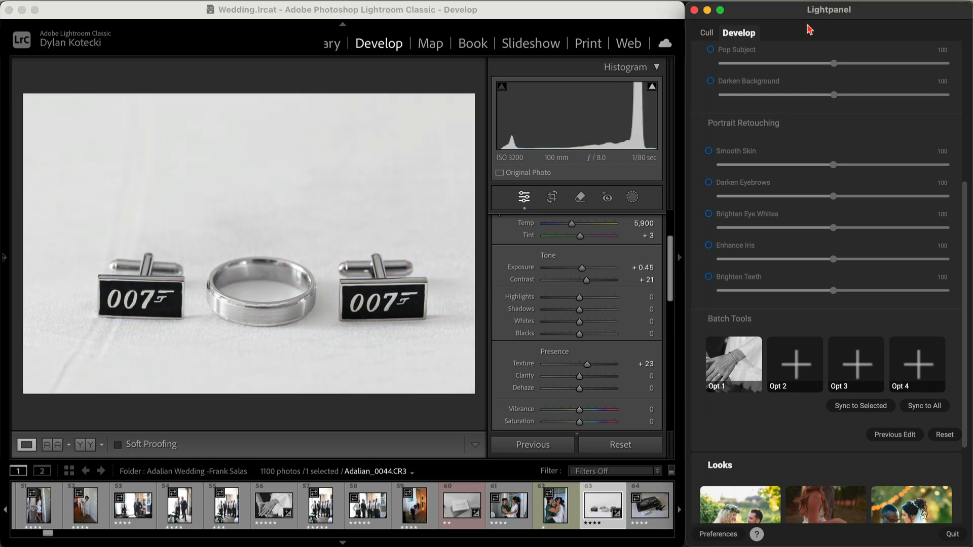
# Step: Apply the stored Opt 1 look to photo 64 of the LEGO box and bow tie
pyautogui.click(650, 510)
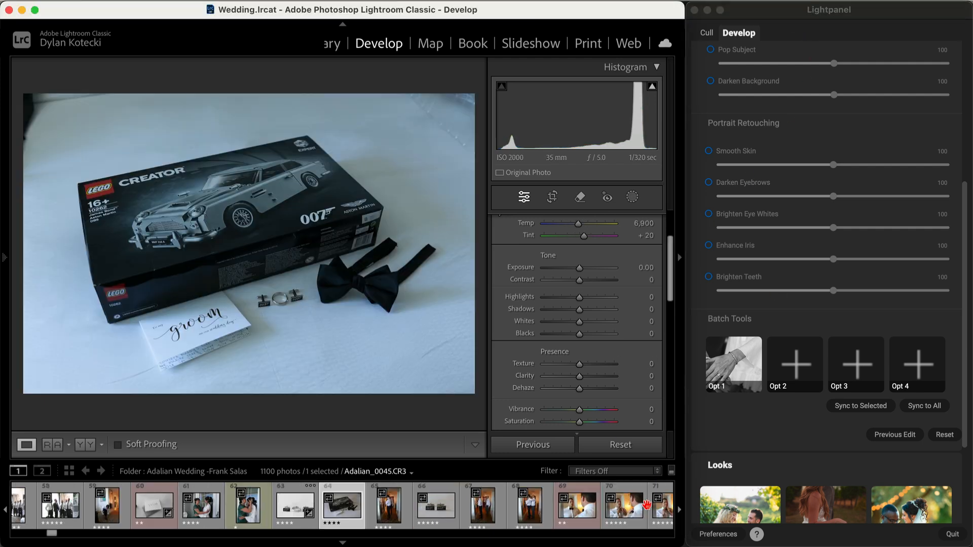
pyautogui.click(759, 14)
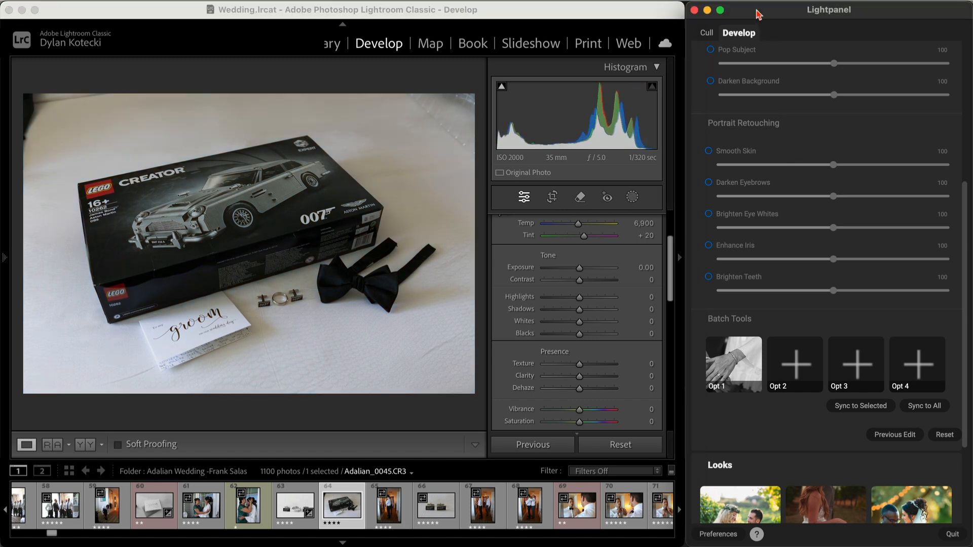
pyautogui.hotkey('alt', '1')
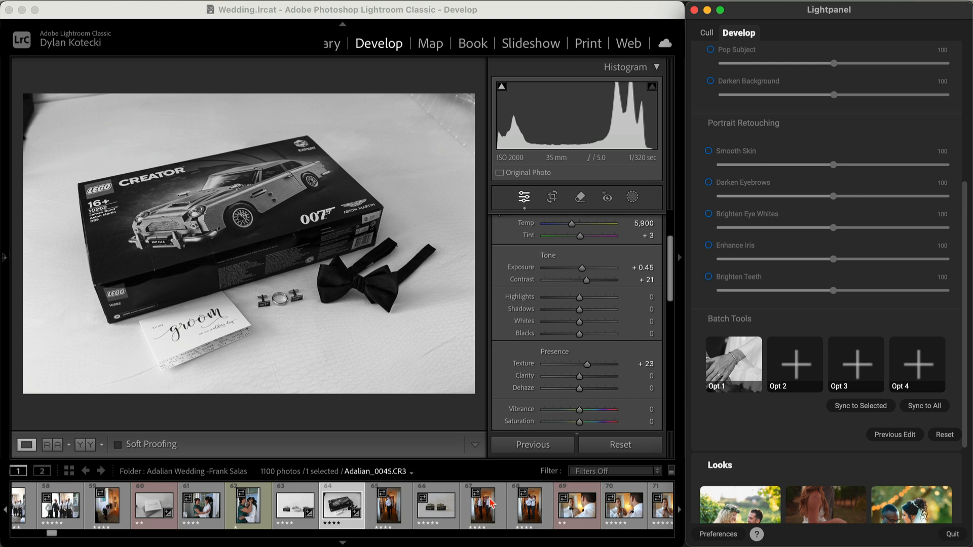
# Step: Select photos 65 through 71 and apply the Opt 1 look to all of the selected photos
pyautogui.click(388, 513)
pyautogui.keyDown('shift'); pyautogui.click(531, 519); pyautogui.keyUp('shift')
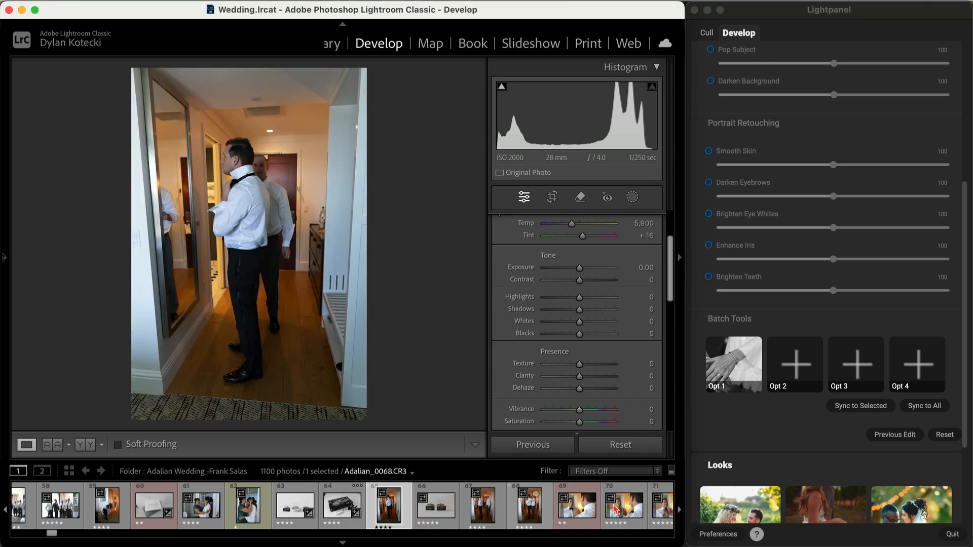
pyautogui.keyDown('shift'); pyautogui.click(667, 517); pyautogui.keyUp('shift')
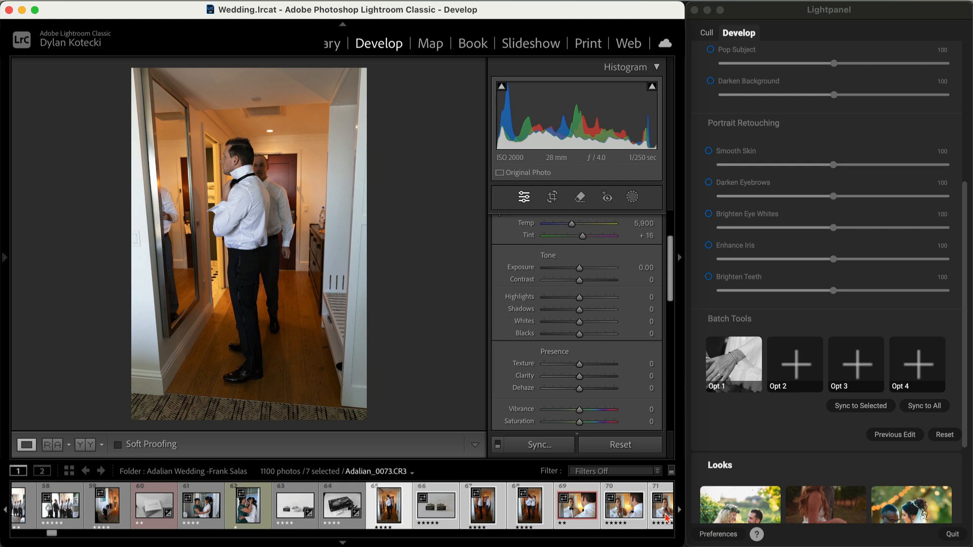
pyautogui.click(738, 356)
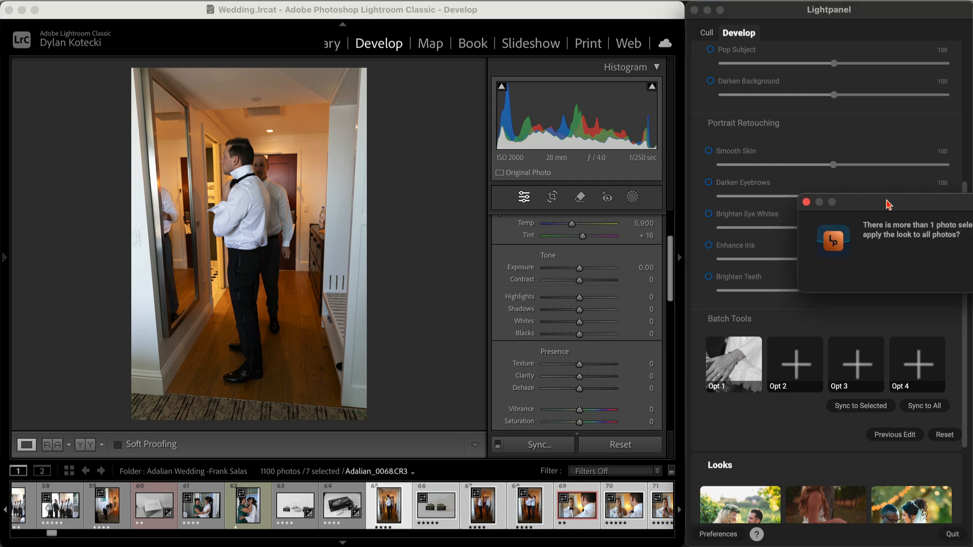
pyautogui.moveTo(889, 203); pyautogui.dragTo(731, 176)
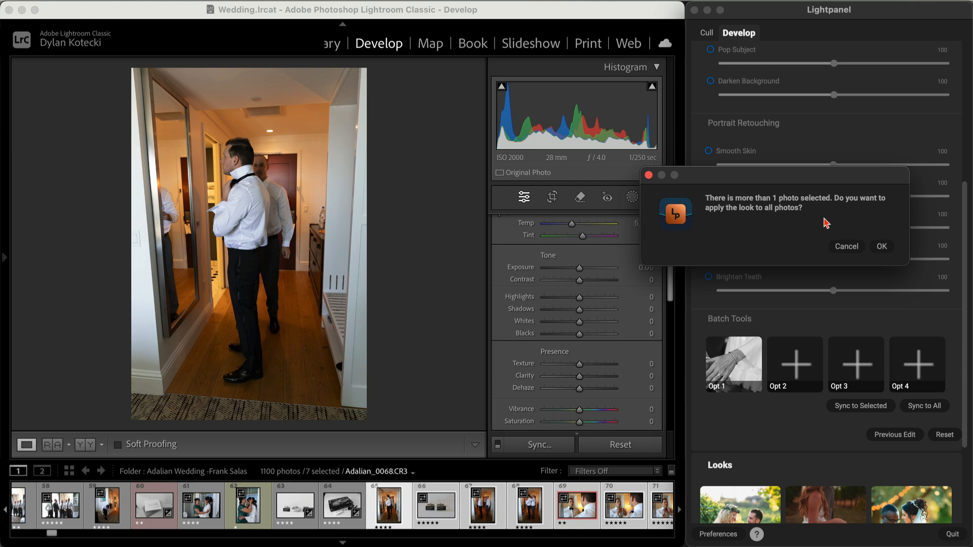
pyautogui.click(882, 247)
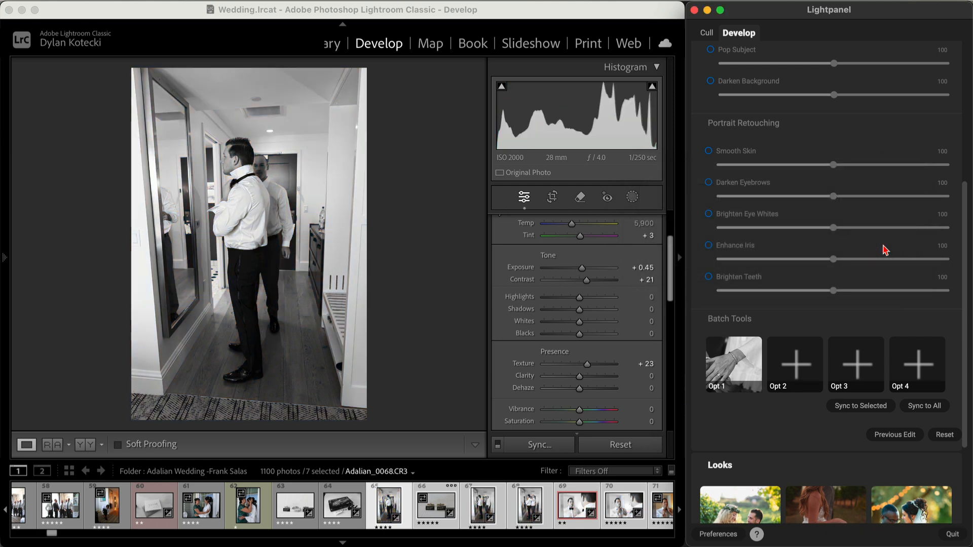